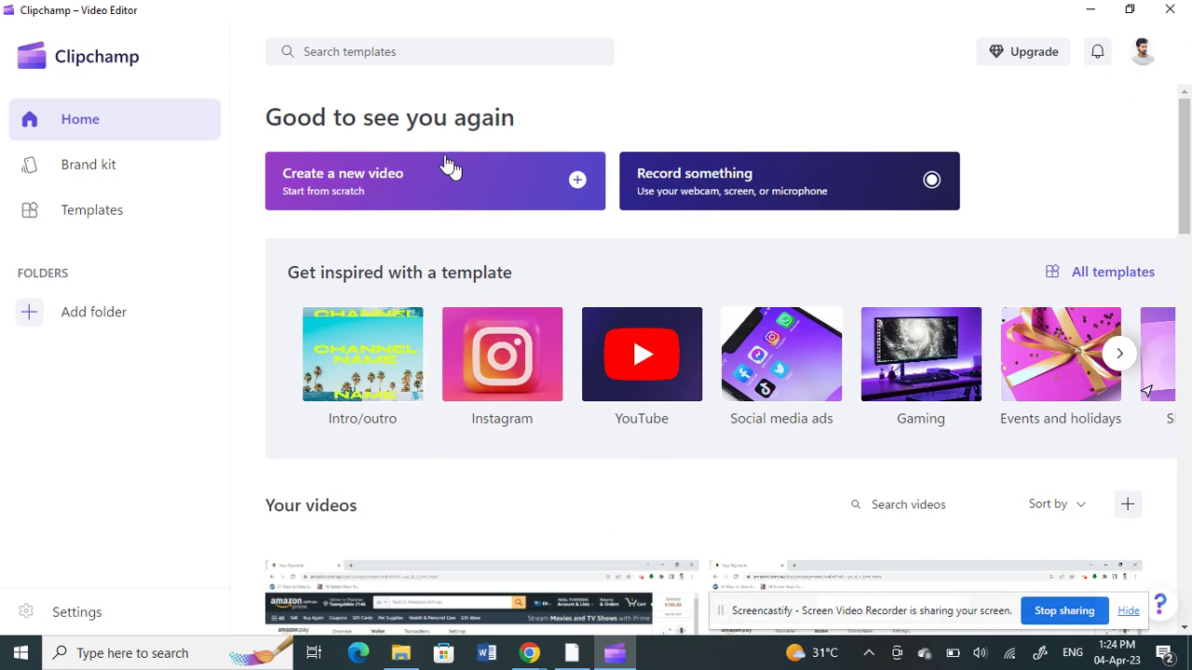
Create a new, empty video project from the Clipchamp home page
left_click(354, 197)
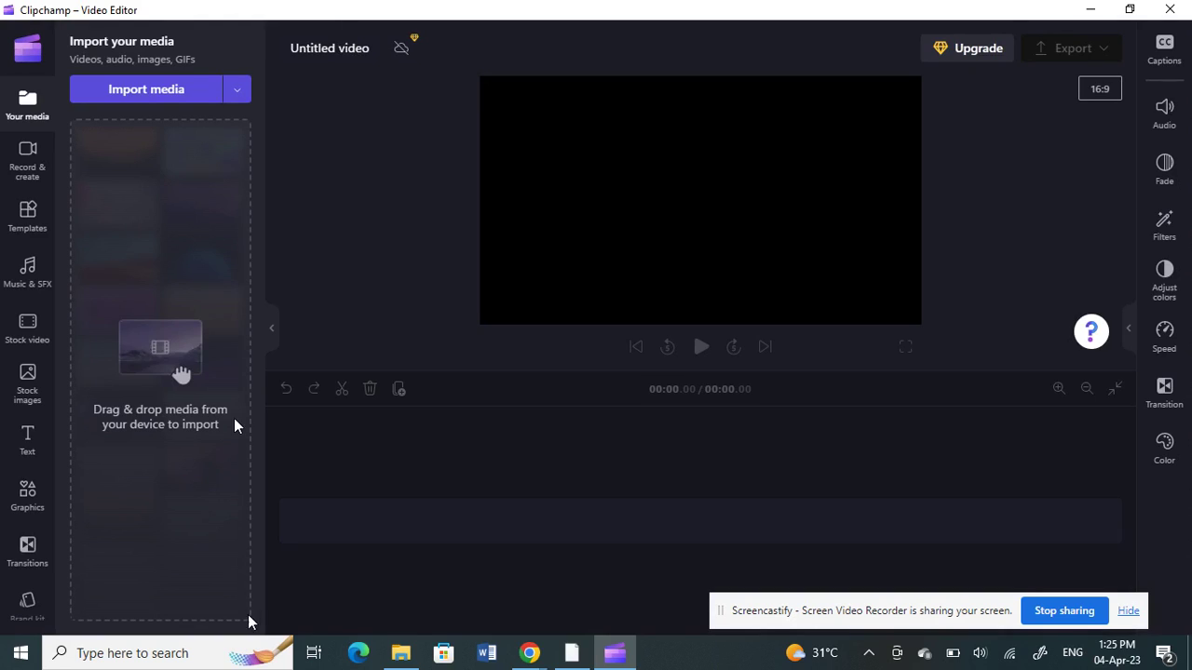
Import 'how to change billing address on amazon' from Downloads into Clipchamp's media library
left_click(400, 653)
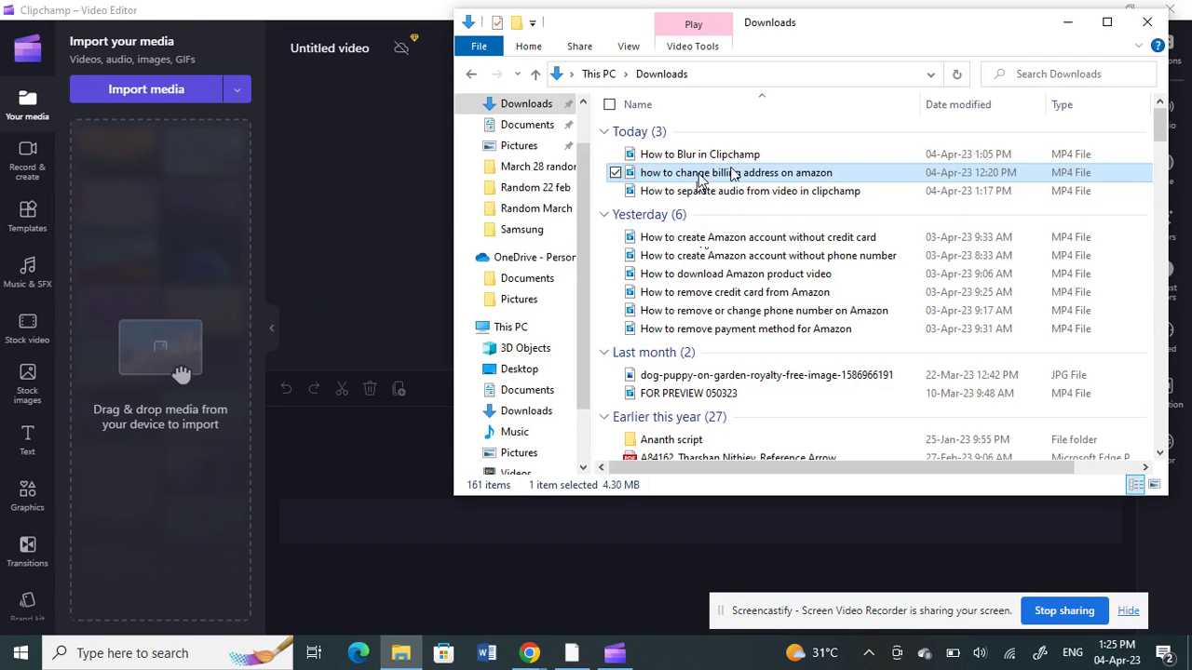
left_click_drag(727, 173, 160, 231)
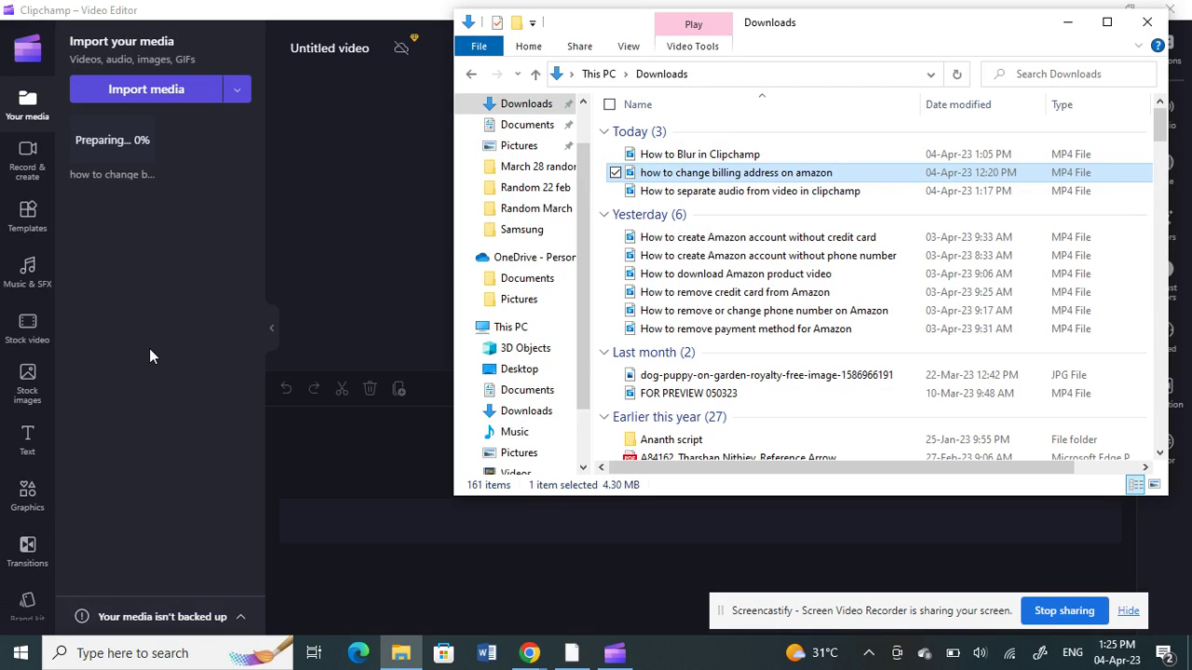
left_click_drag(605, 22, 599, 84)
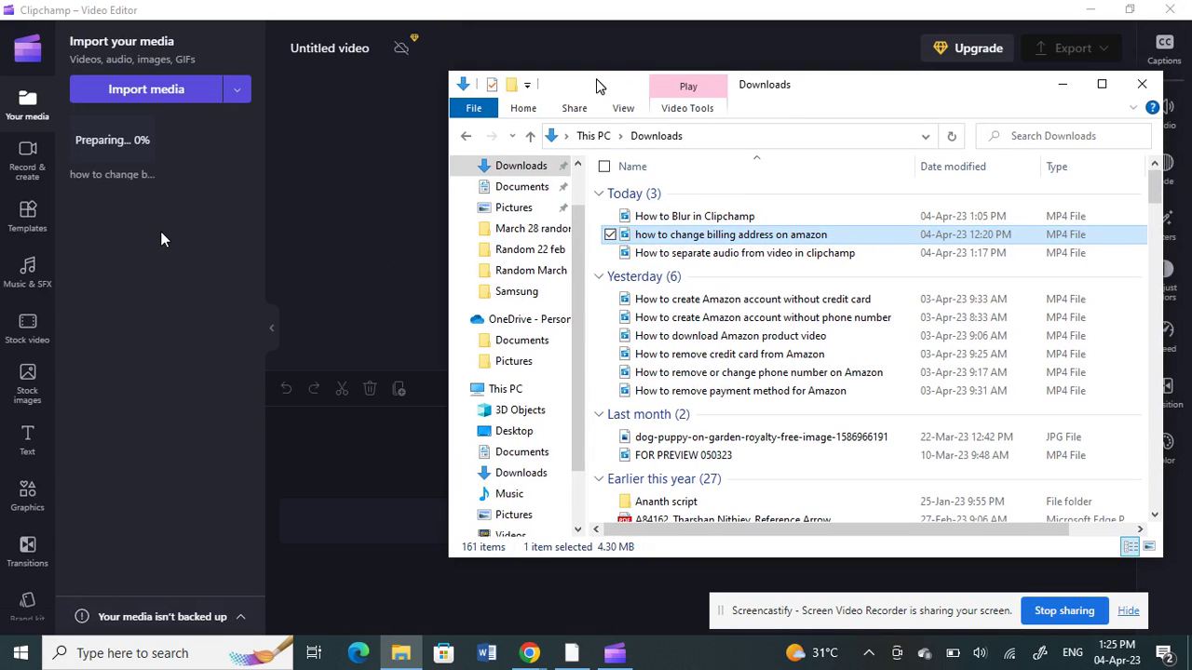
Put the 1:21 billing-address recording from Your media onto the timeline
left_click(118, 409)
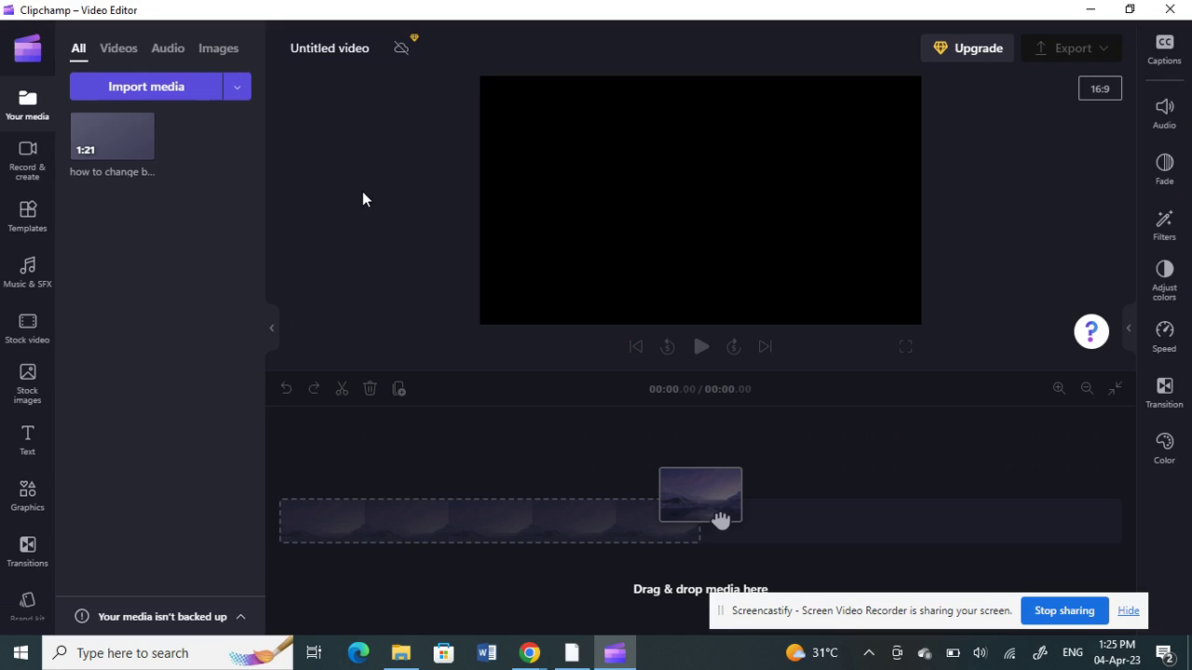
mouse_move(140, 138)
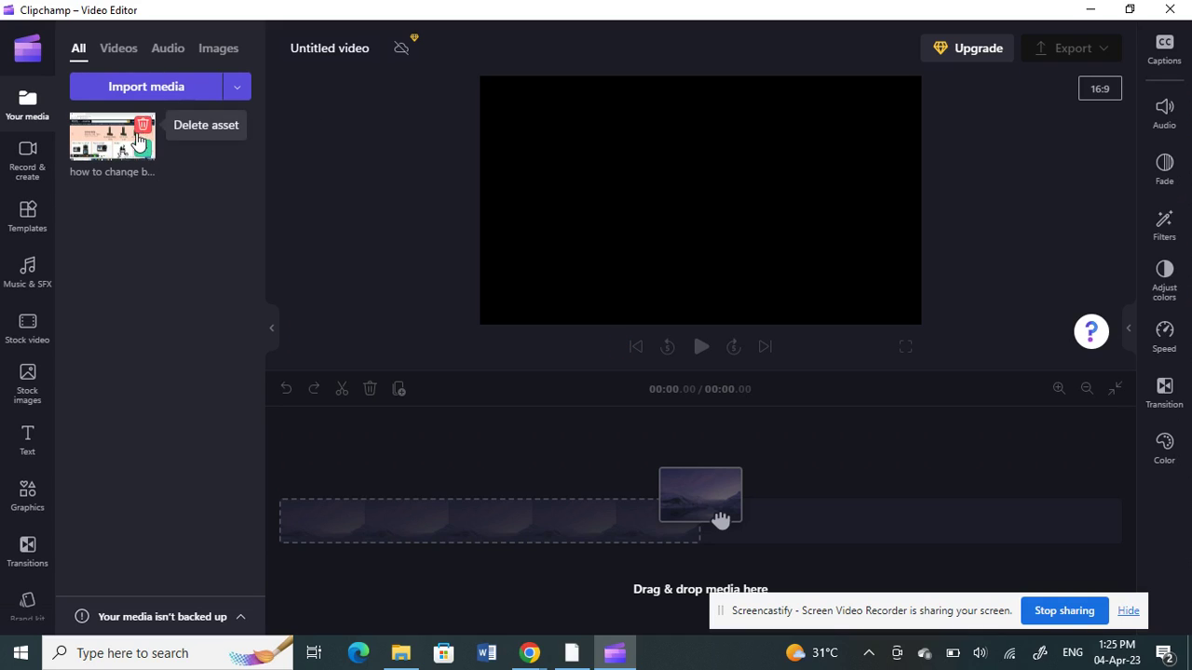
left_click_drag(107, 139, 342, 519)
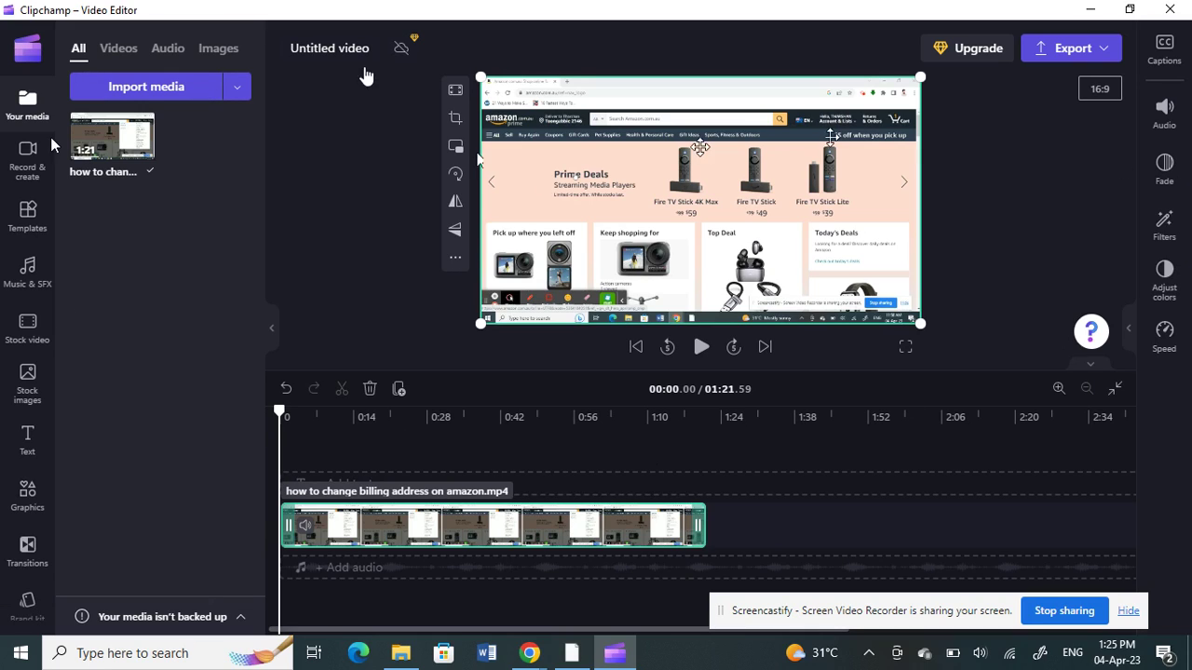
Add a Plain text overlay above the recording on the timeline and select it
left_click(26, 445)
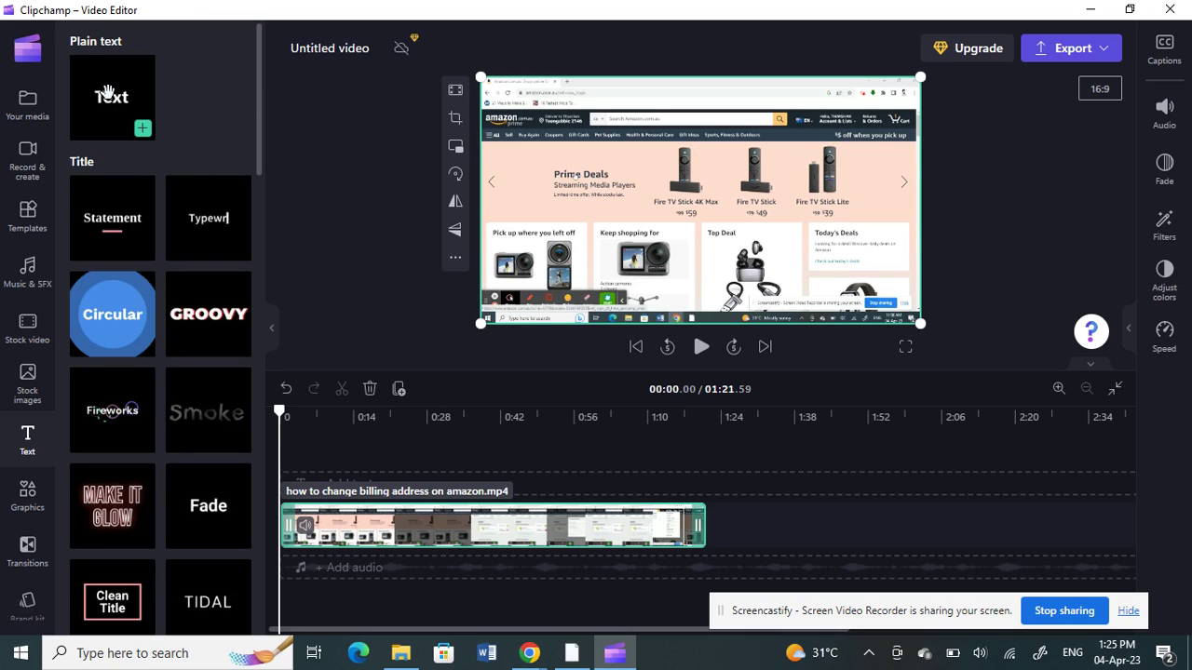
left_click(141, 131)
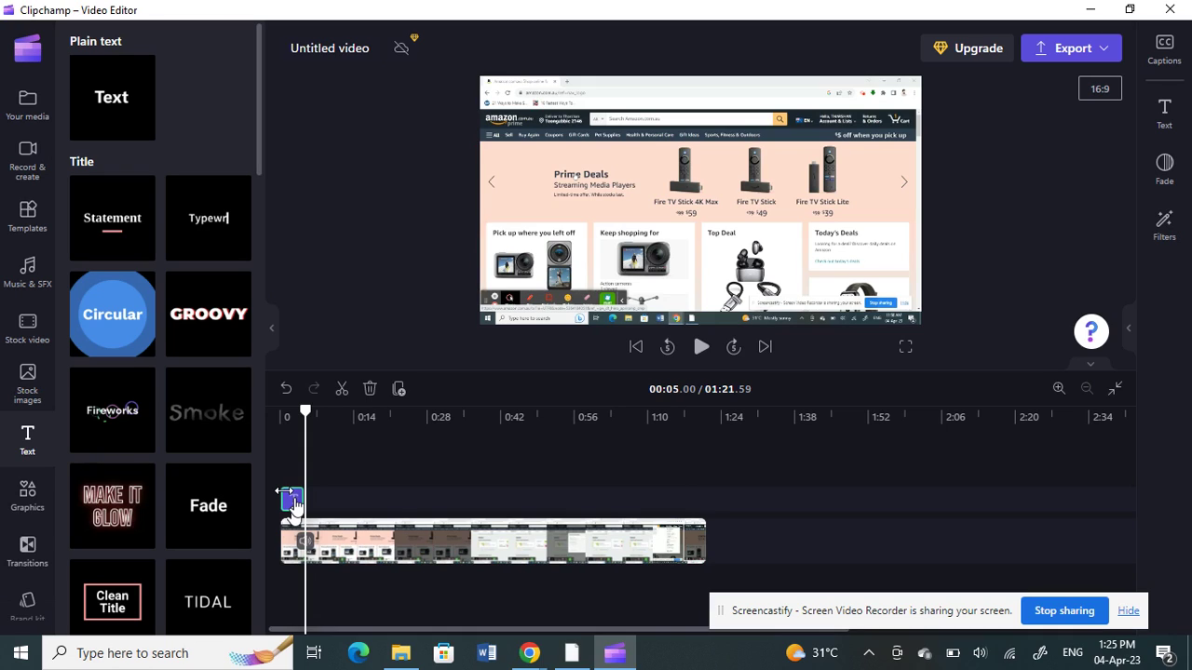
left_click(293, 503)
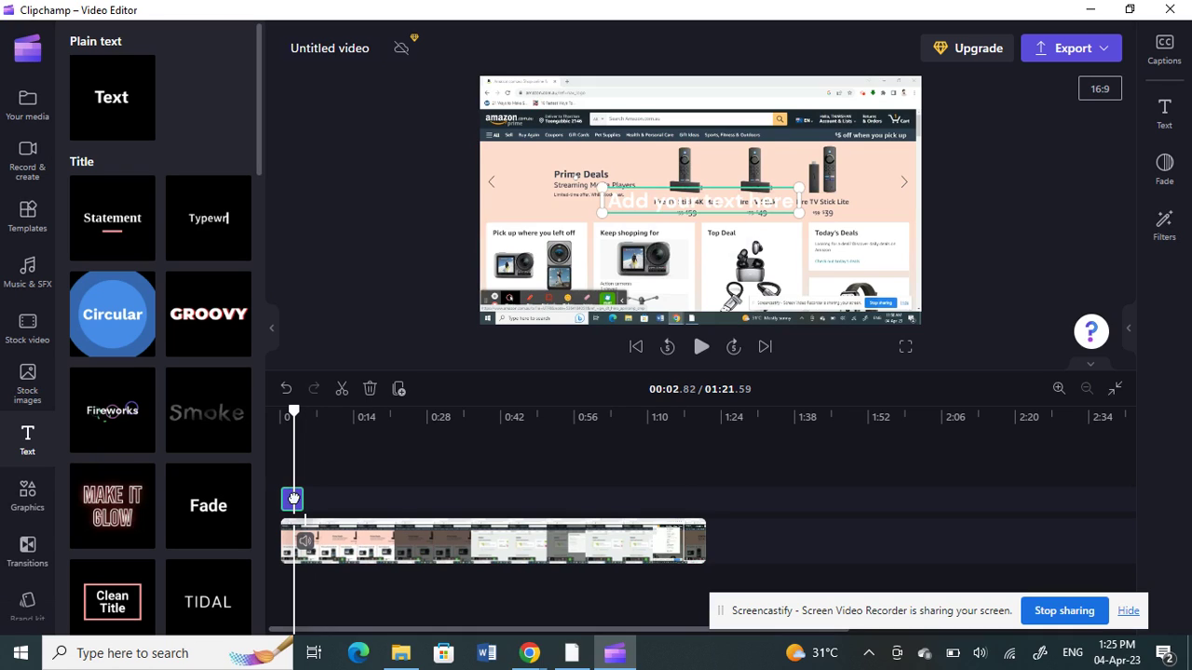
Replace the placeholder text with 'Watermark for demo' and reselect the overlay
left_click(729, 195)
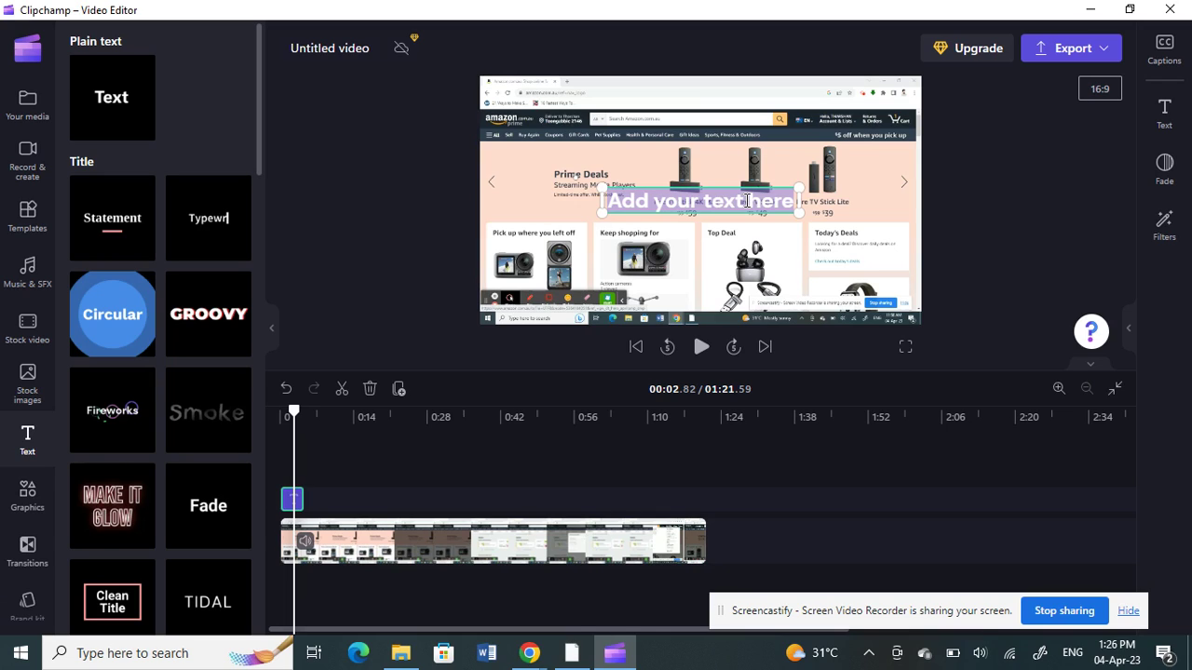
type("Water")
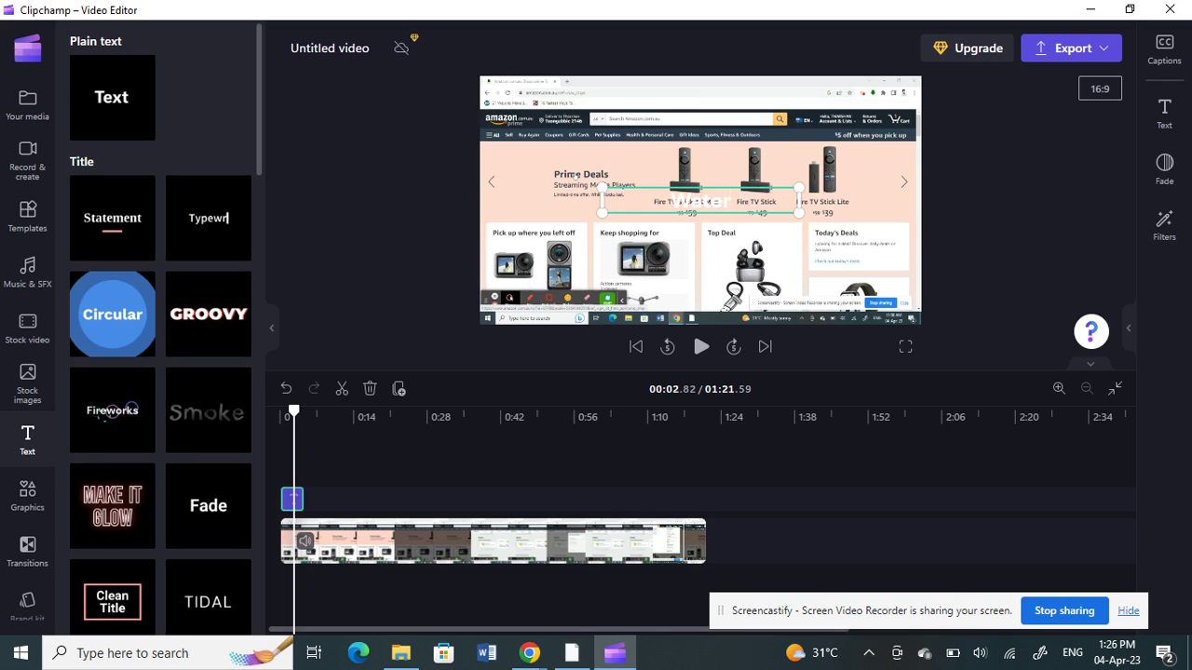
type("mark Inside")
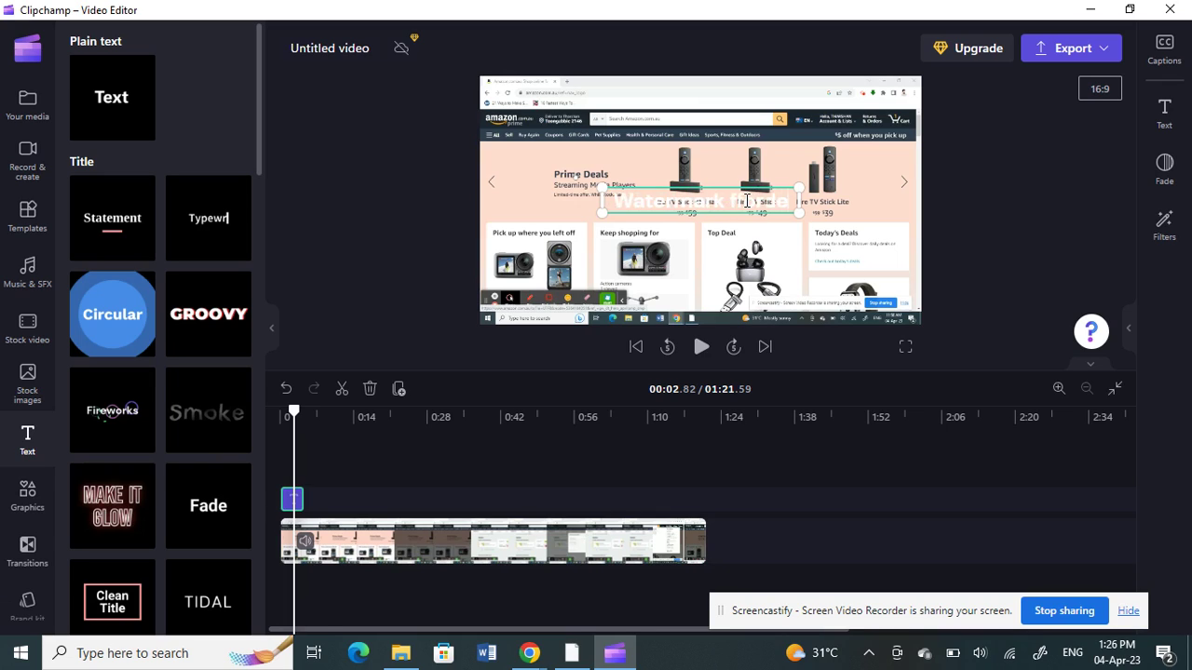
key("BackSpace")
key("BackSpace")
key("BackSpace")
key("BackSpace")
key("BackSpace")
key("BackSpace")
type("for demo")
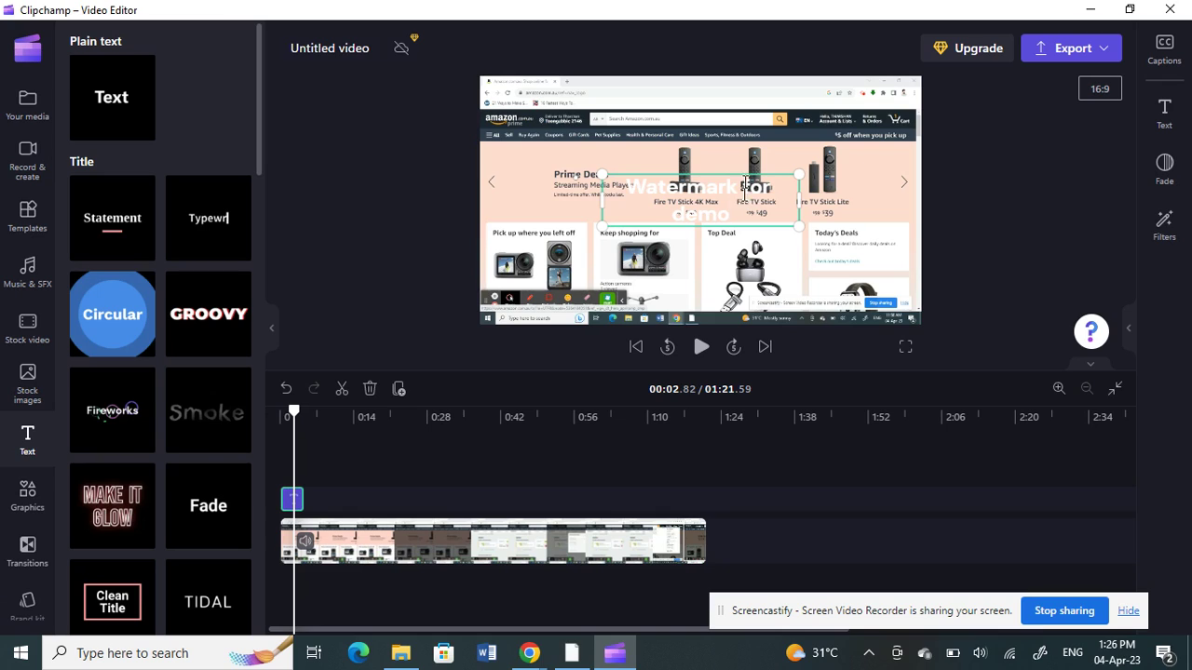
left_click(866, 214)
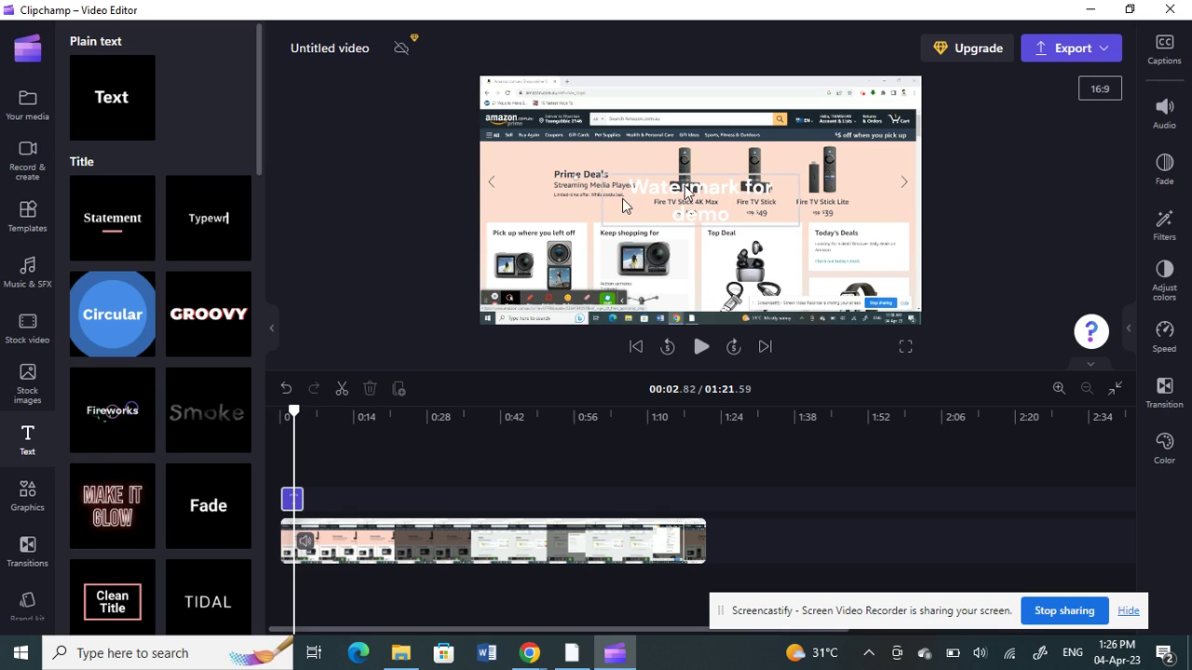
left_click(613, 190)
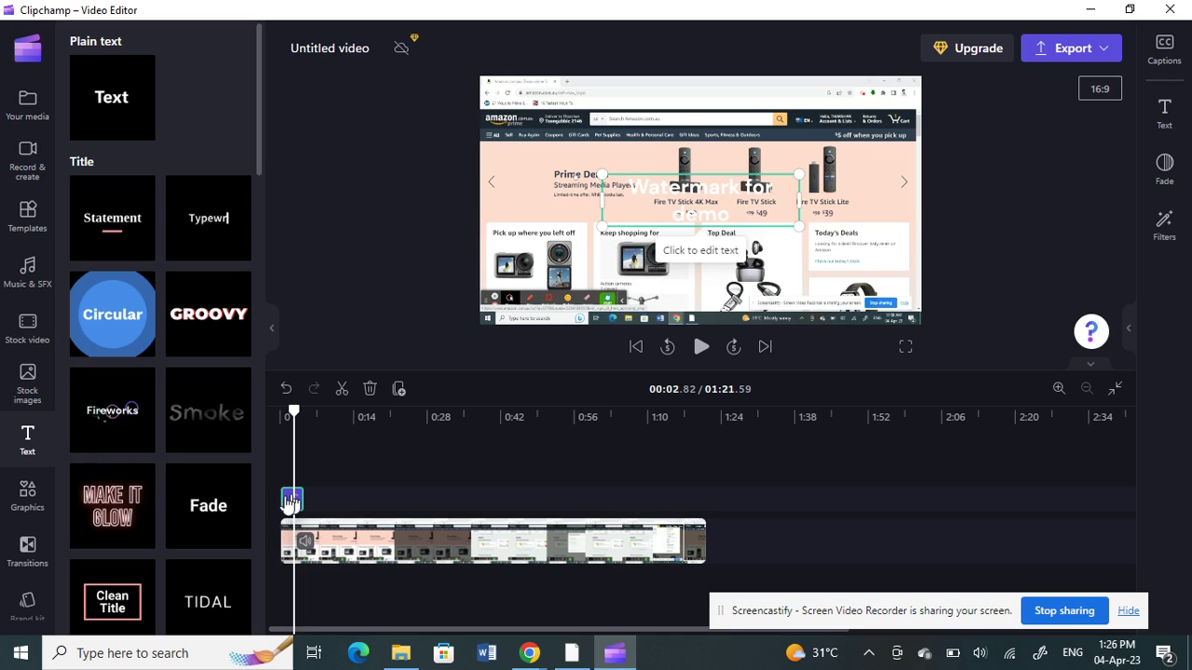
Set the watermark's font size to 26 in the Text panel
left_click(1162, 112)
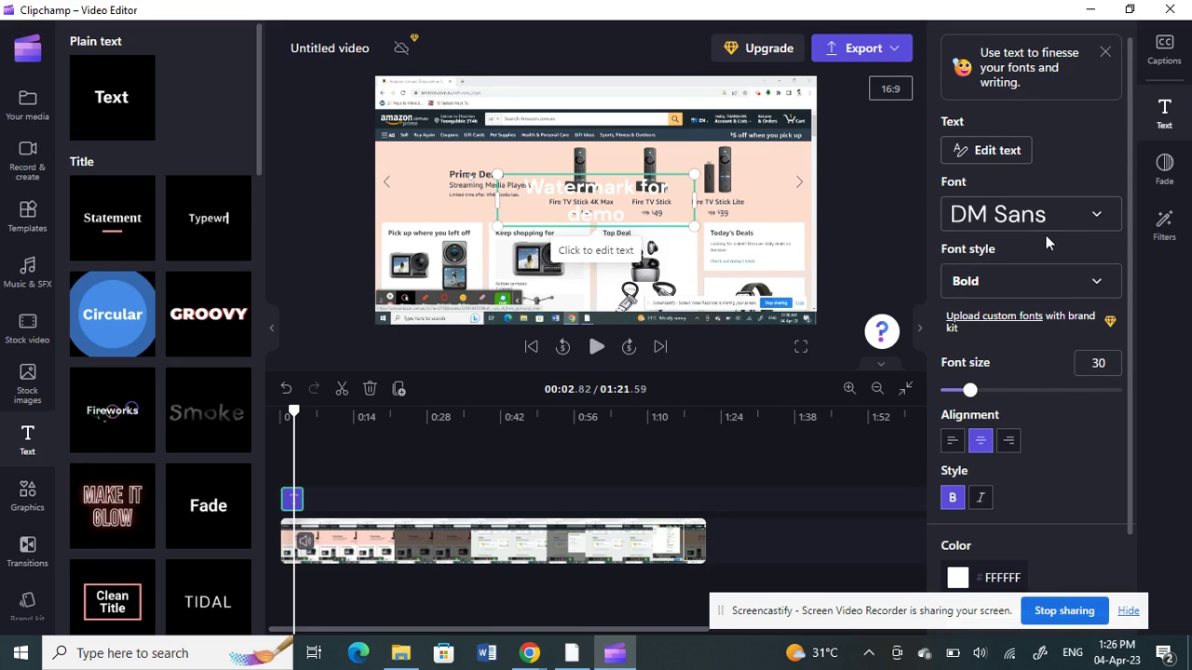
scroll(1035, 308, "down", 2)
scroll(1034, 368, "up", 2)
left_click_drag(969, 391, 964, 392)
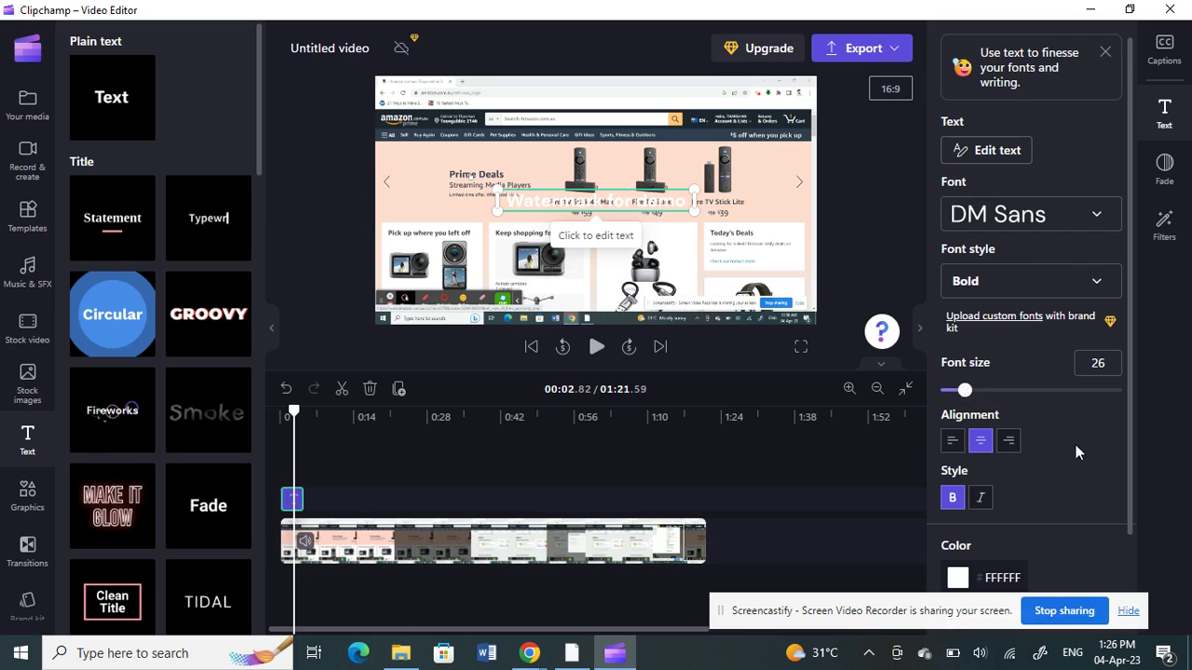
Nudge the watermark text slightly lower, toward the middle of the frame
scroll(1075, 452, "down", 2)
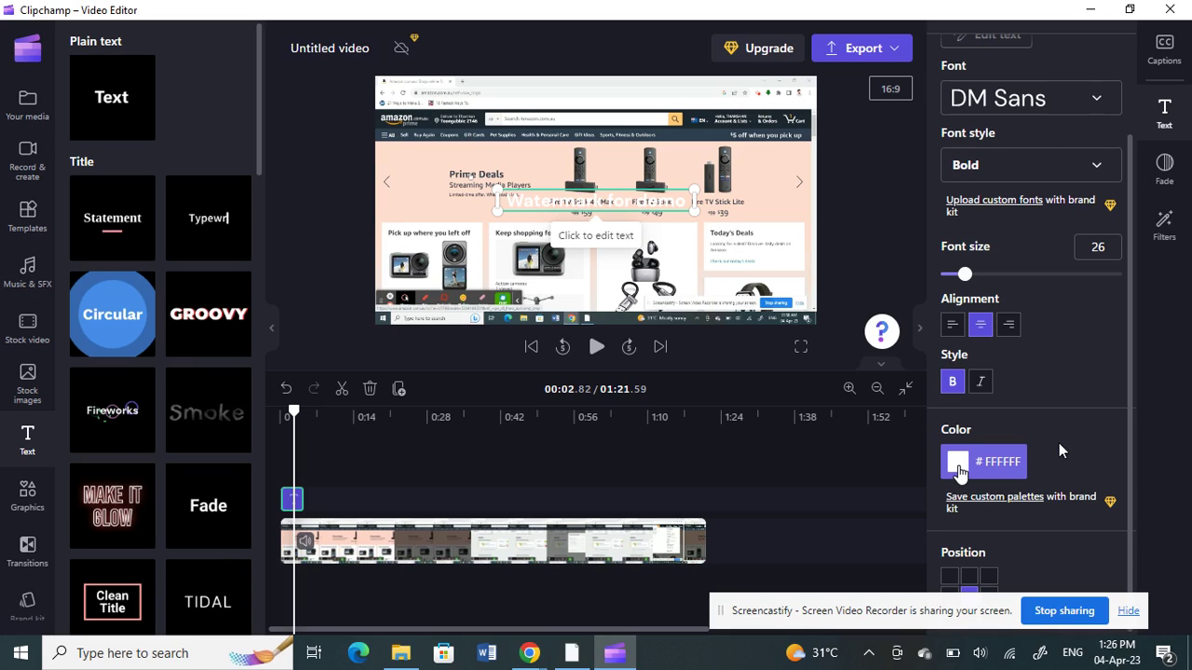
mouse_move(558, 196)
left_mouse_down()
mouse_move(526, 156)
mouse_move(550, 214)
left_mouse_up()
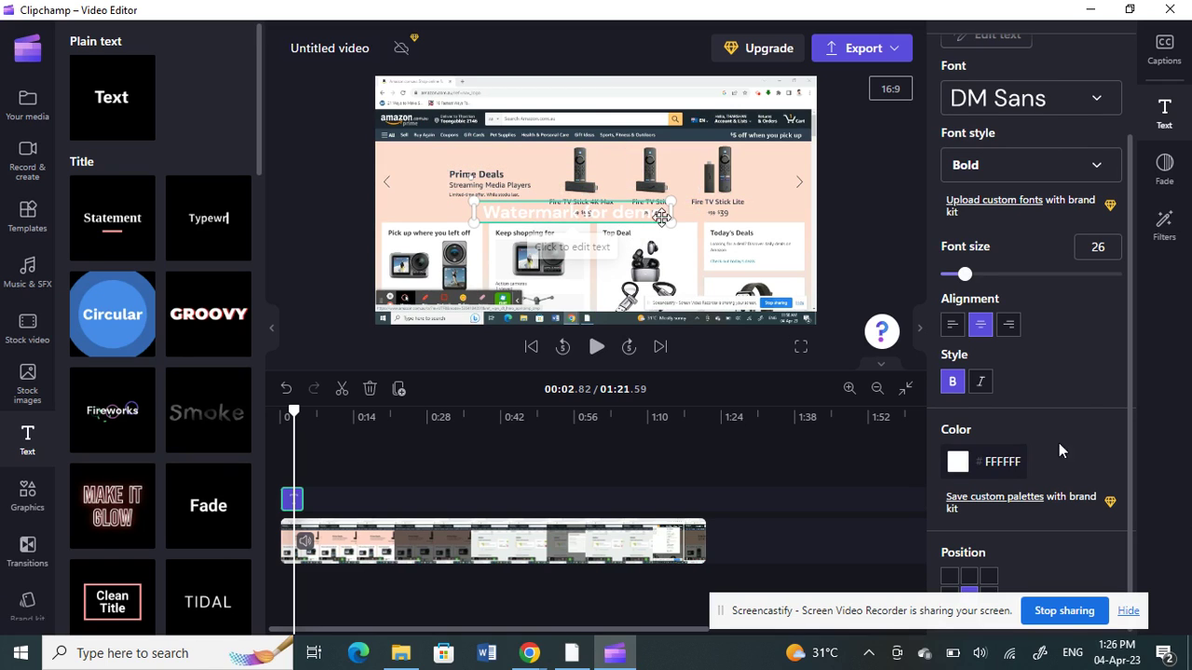
left_click(1164, 112)
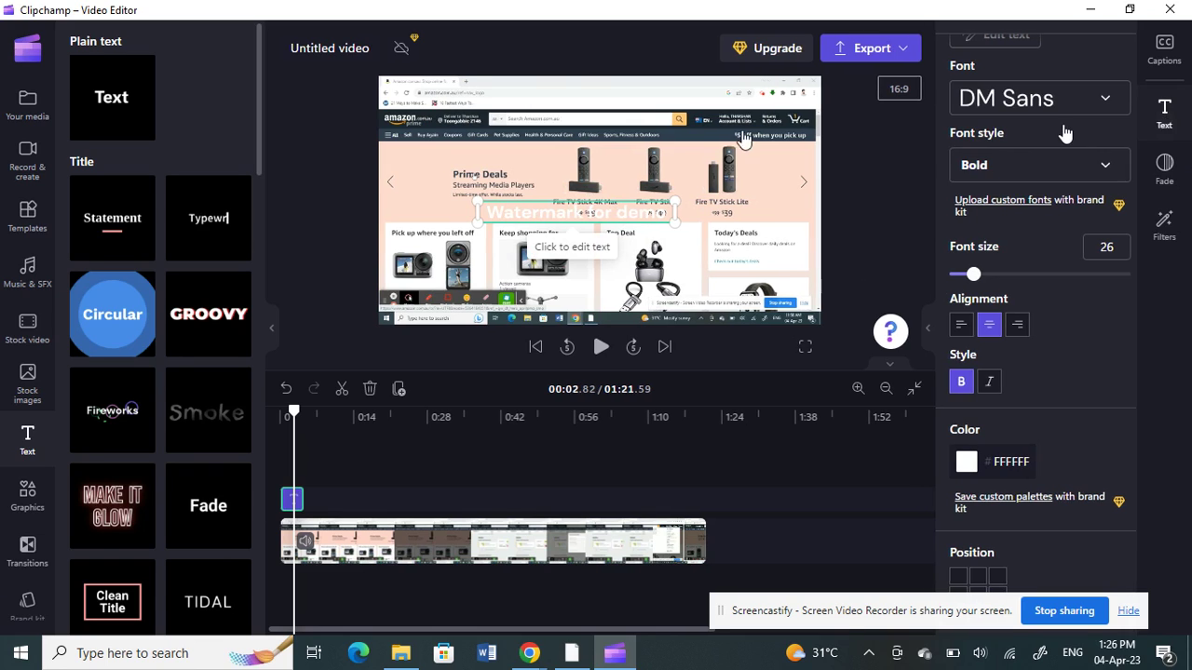
Shift the watermark slightly right and shrink it from the left to font size 19
left_click_drag(659, 215, 682, 211)
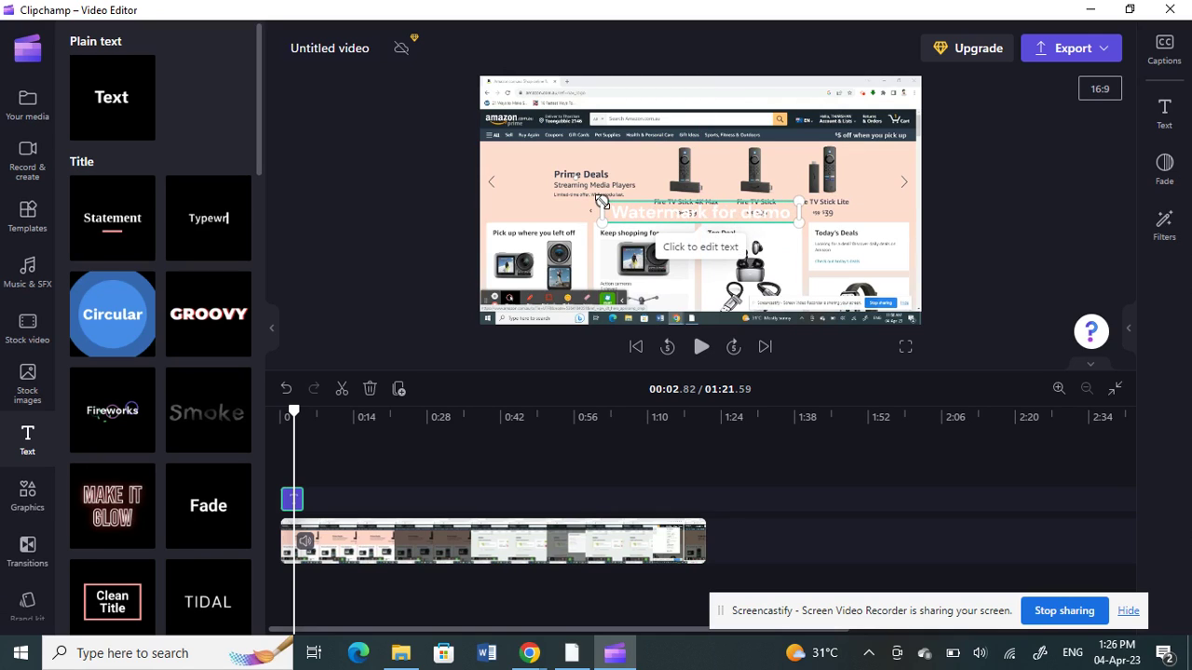
left_click_drag(603, 211, 680, 213)
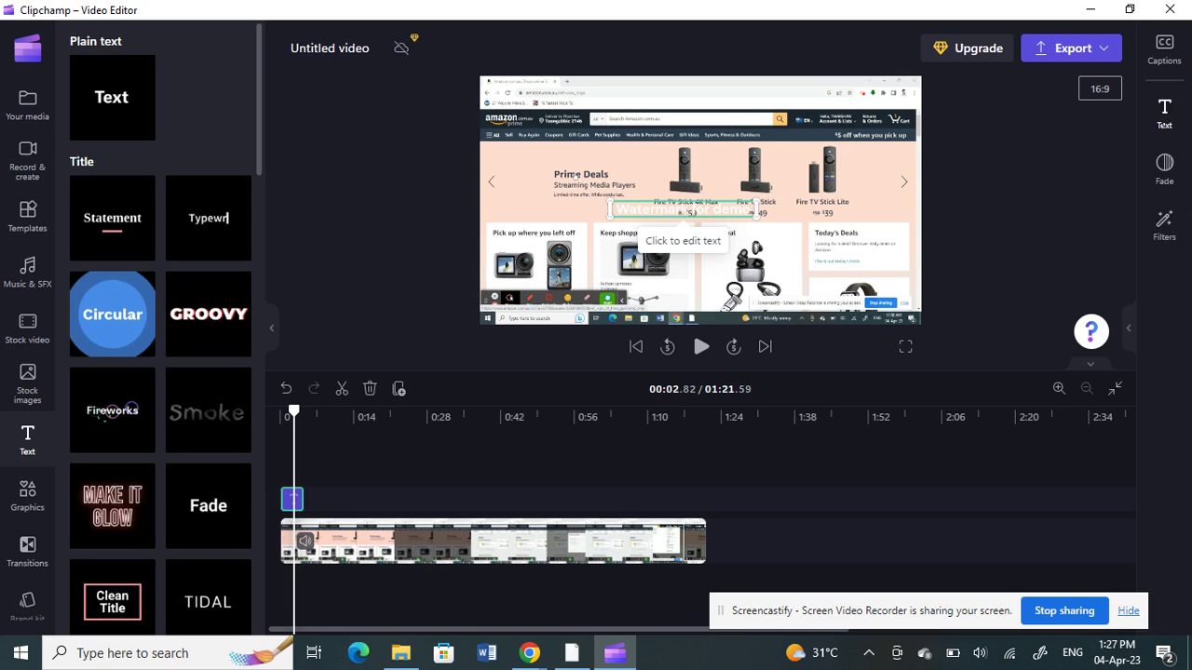
left_click(1164, 113)
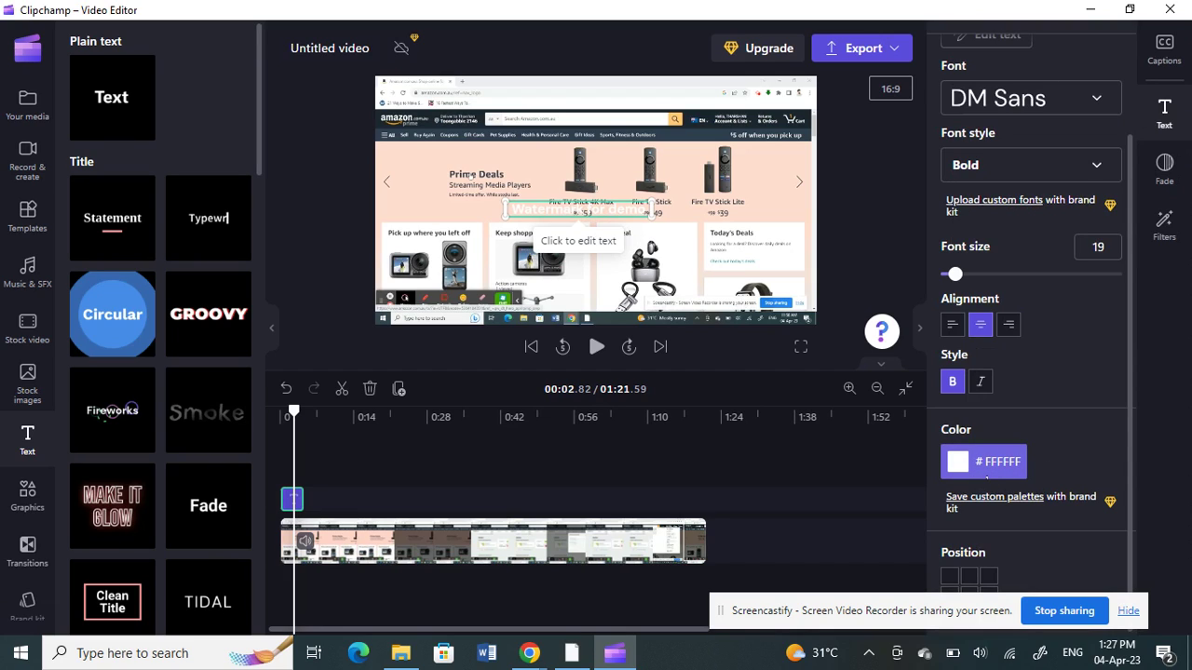
Set the text colour opacity to 20% and move the watermark about 100 px left
left_click(986, 477)
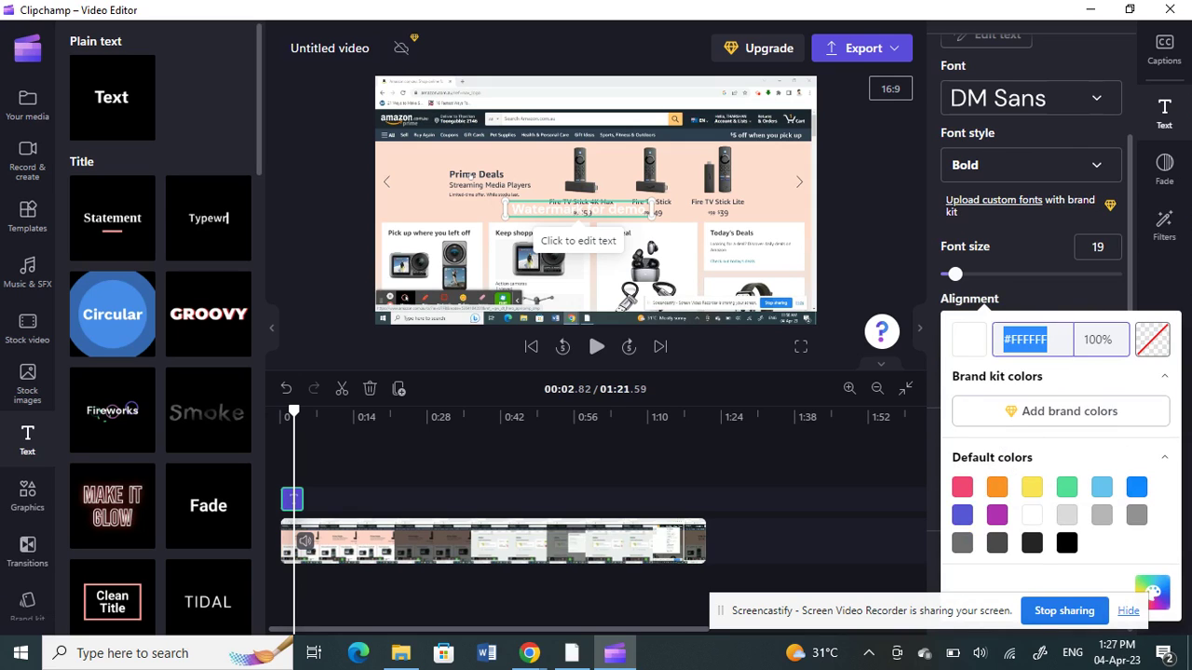
left_click(1100, 341)
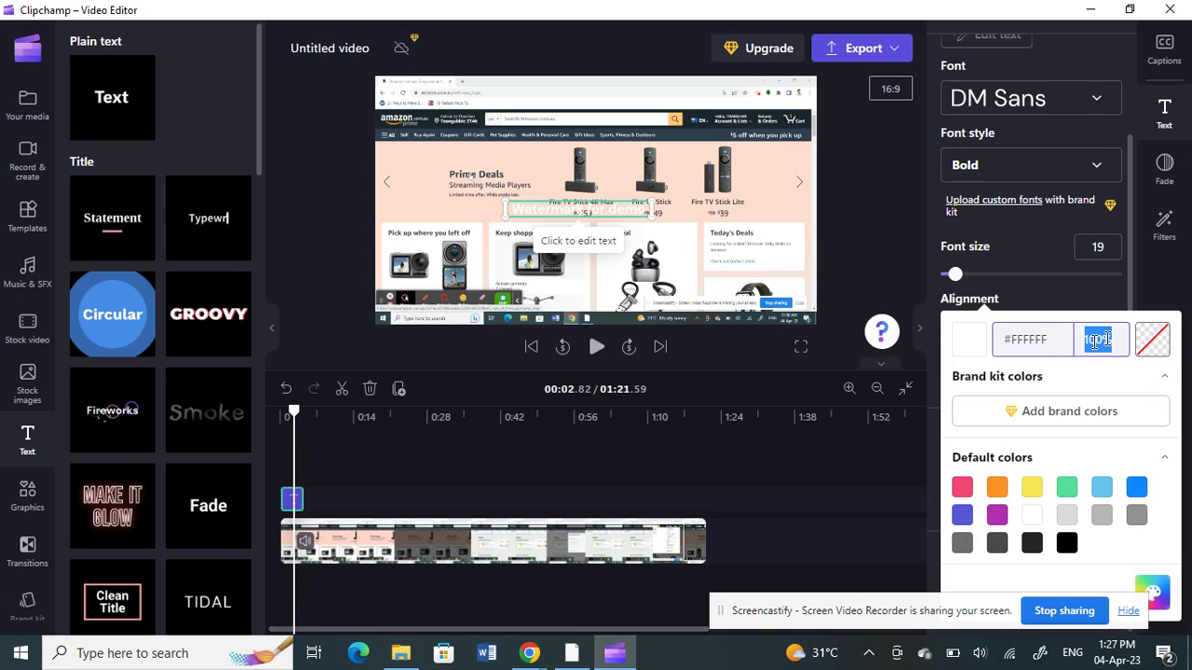
type("20")
key("Return")
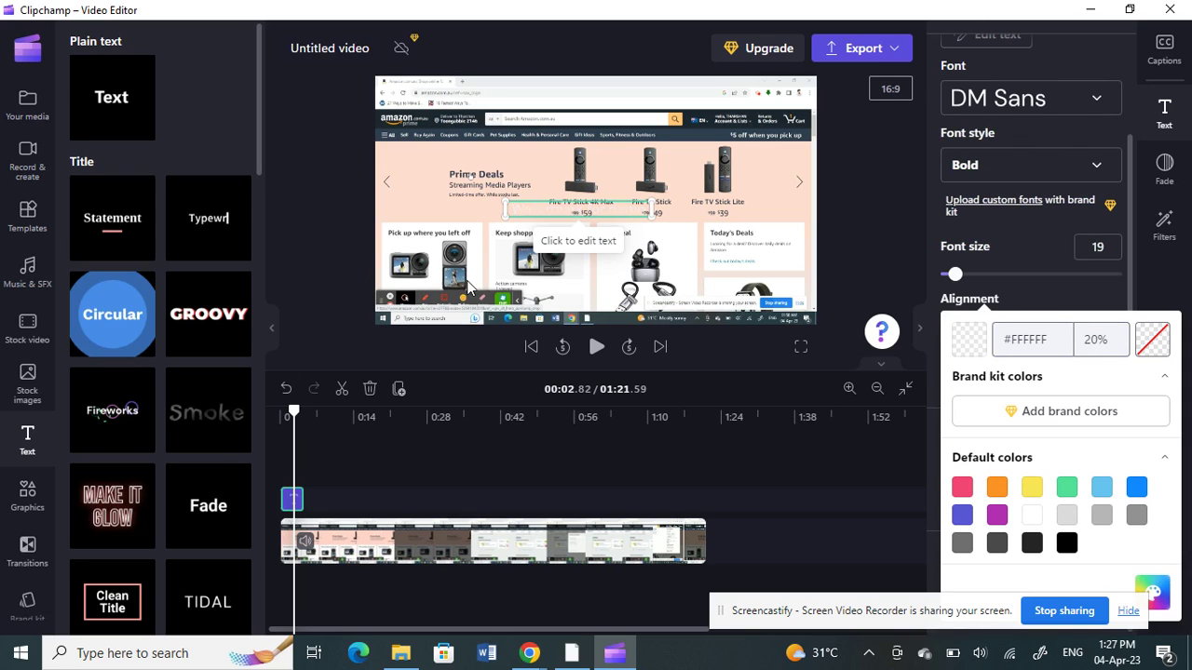
left_click(547, 214)
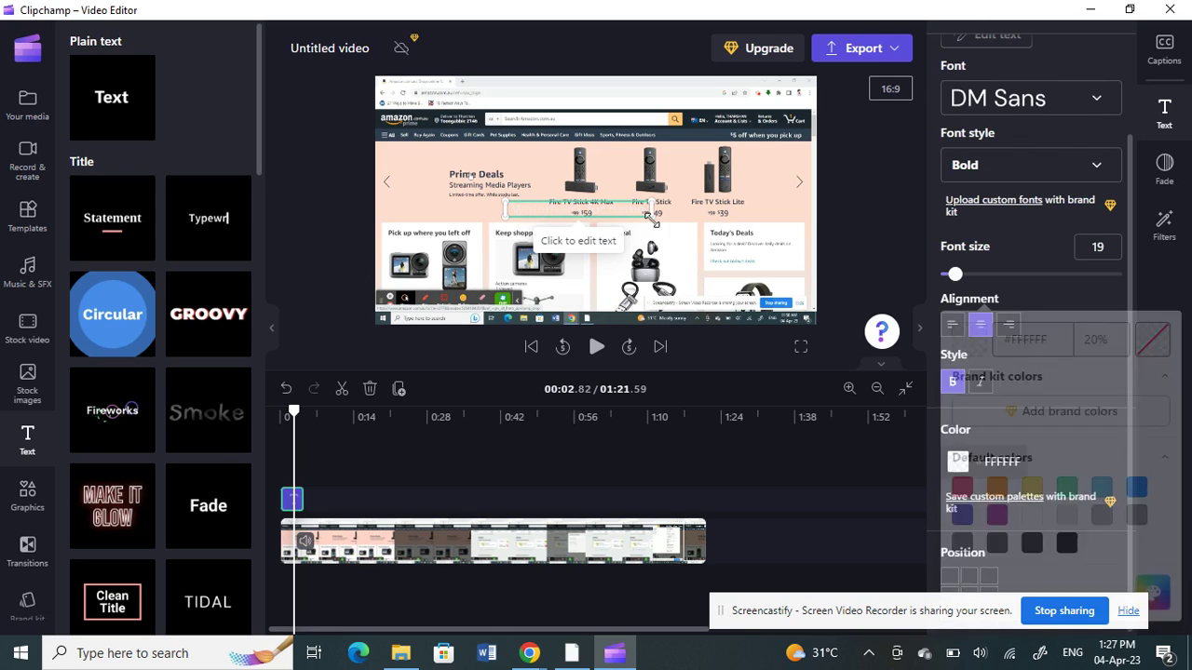
left_click_drag(583, 213, 490, 212)
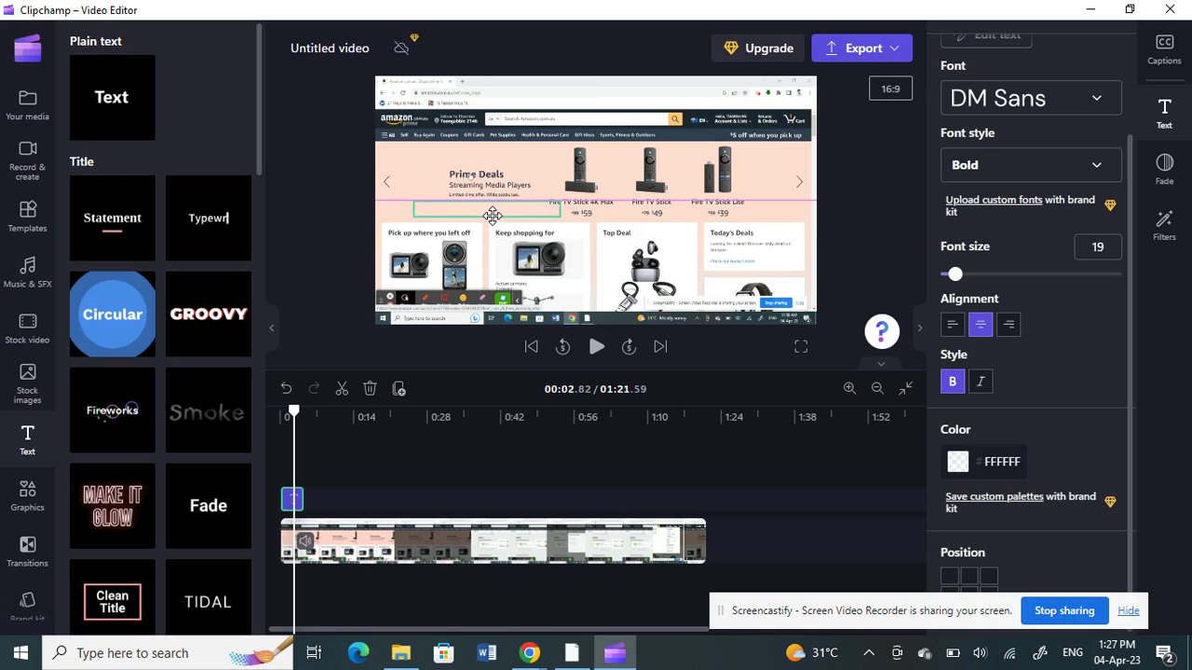
Change the watermark text's opacity from 20% to 35%
left_click(968, 462)
left_click(1087, 341)
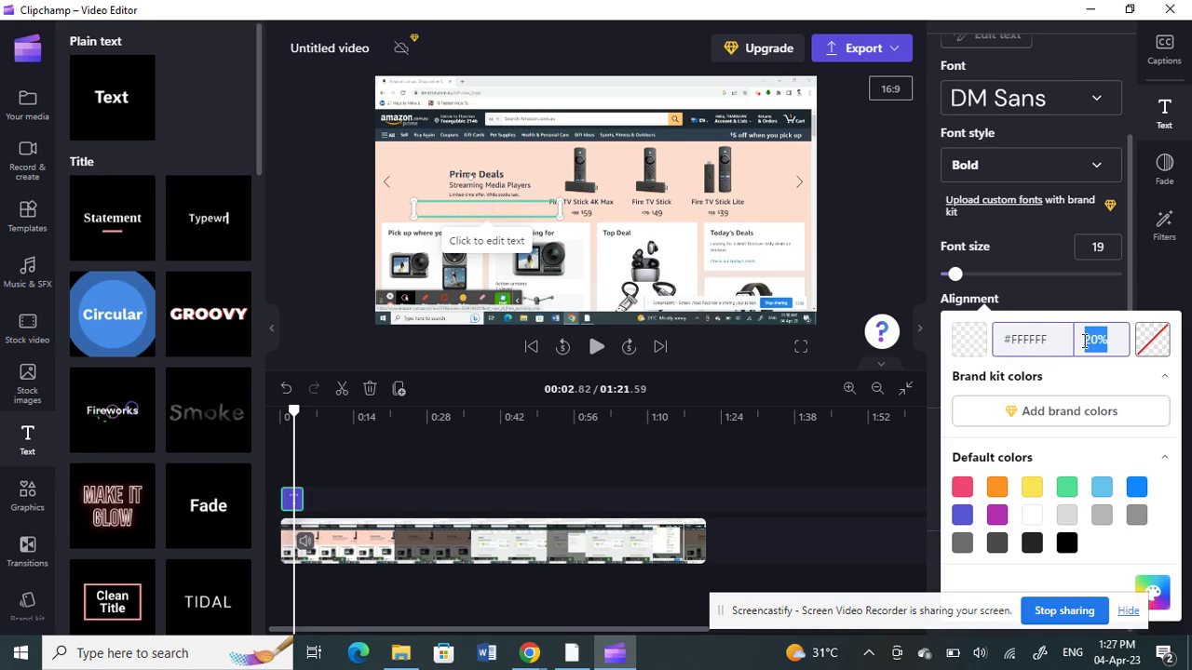
key("BackSpace")
key("Return")
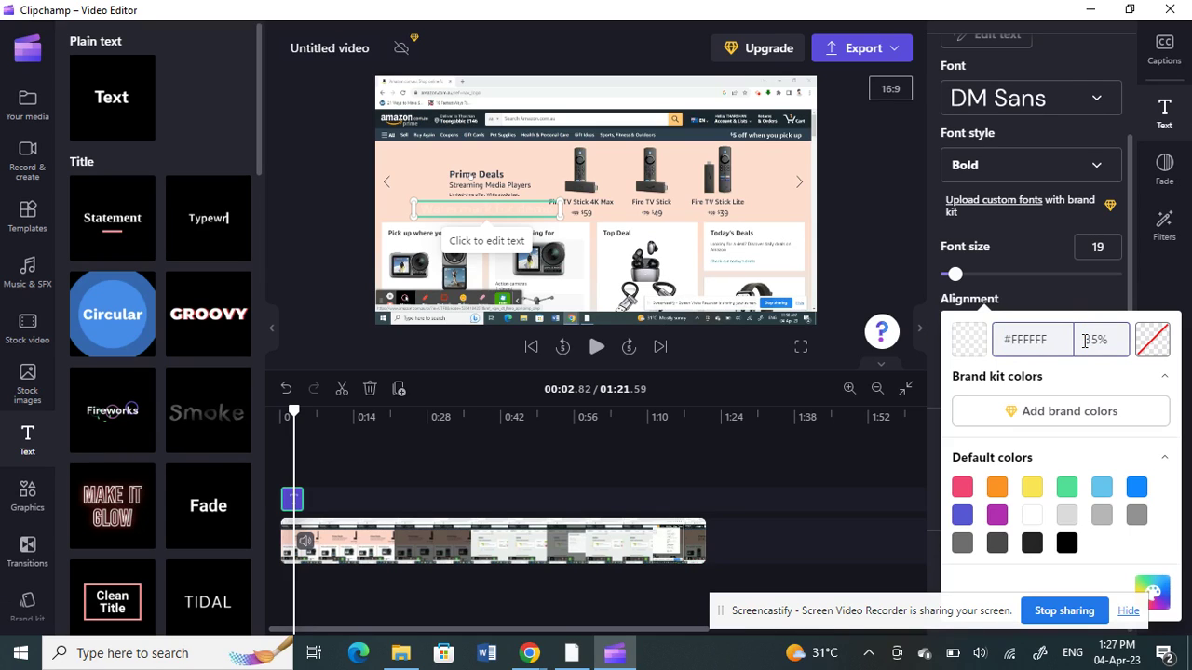
left_click(465, 219)
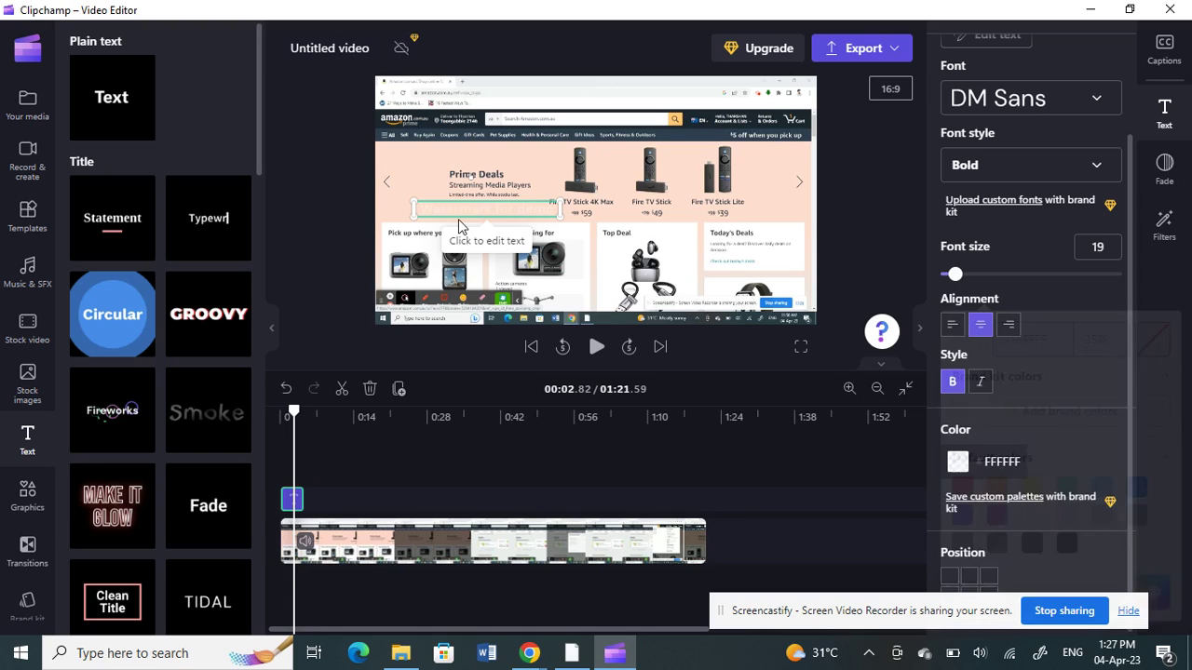
Centre the watermark horizontally on the pink guide, then deselect it
left_click_drag(465, 207, 575, 207)
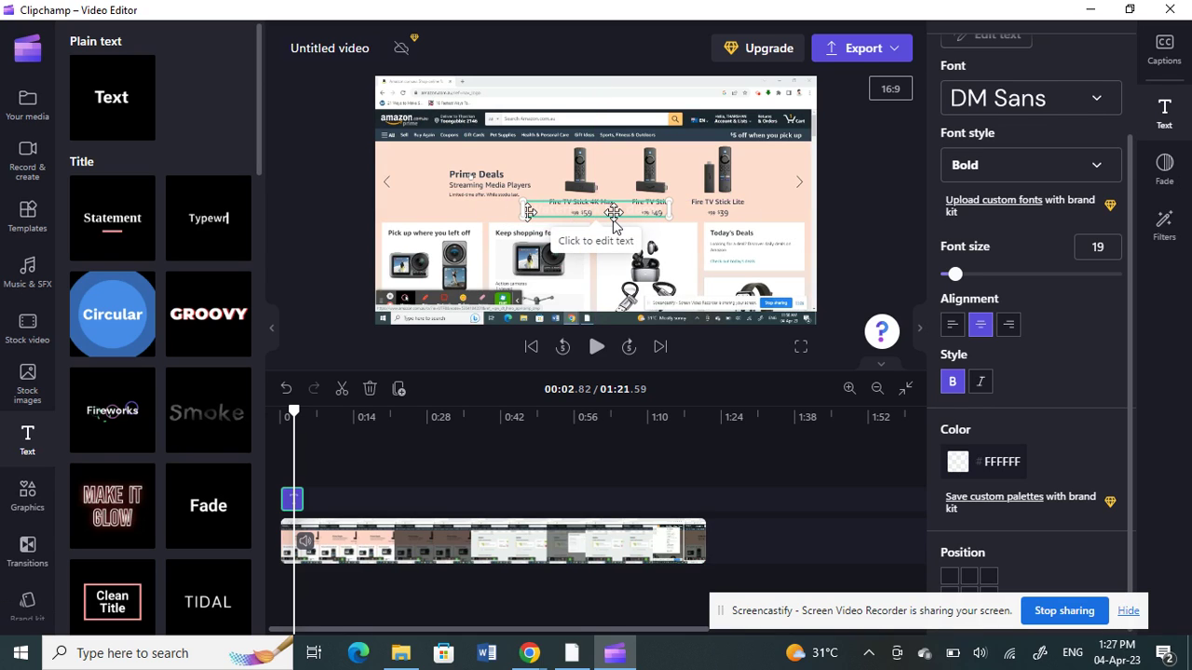
left_click(863, 216)
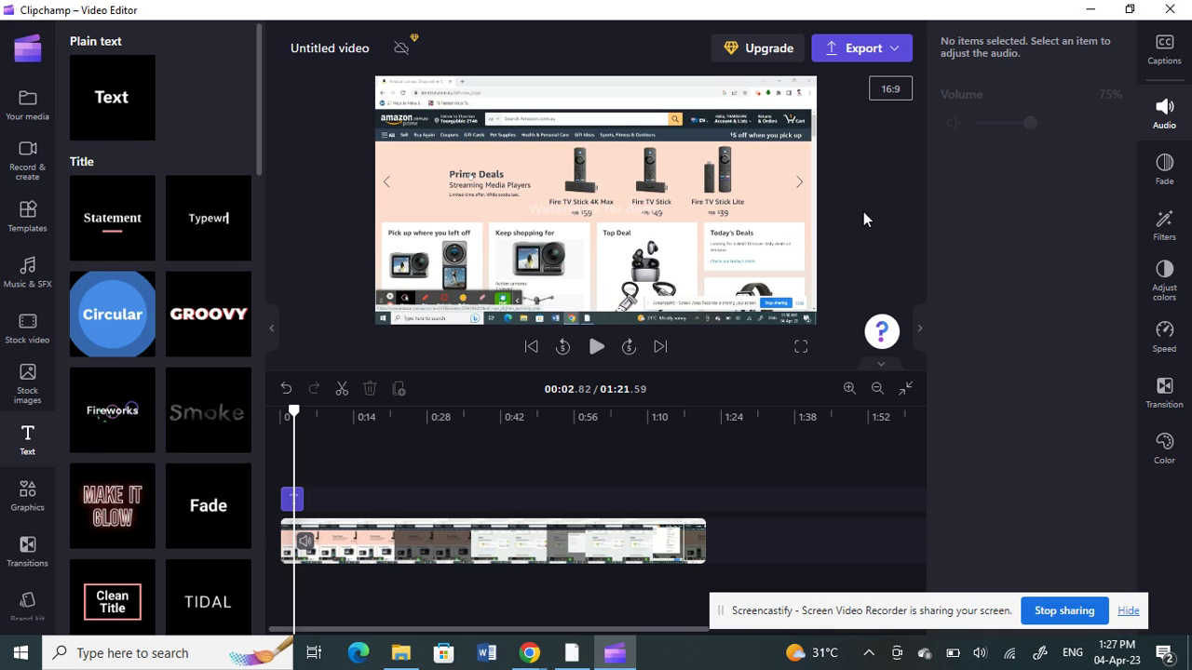